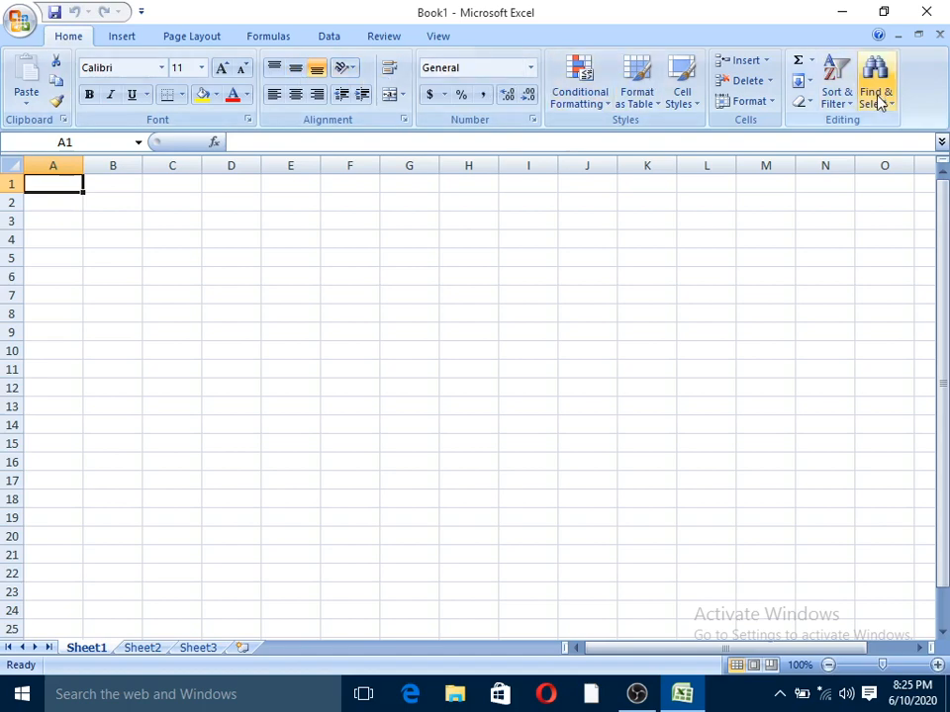
- Leave the blank workbook and open the Pivot workbook from the desktop
{"action": "left_click", "coordinate": [121, 36]}
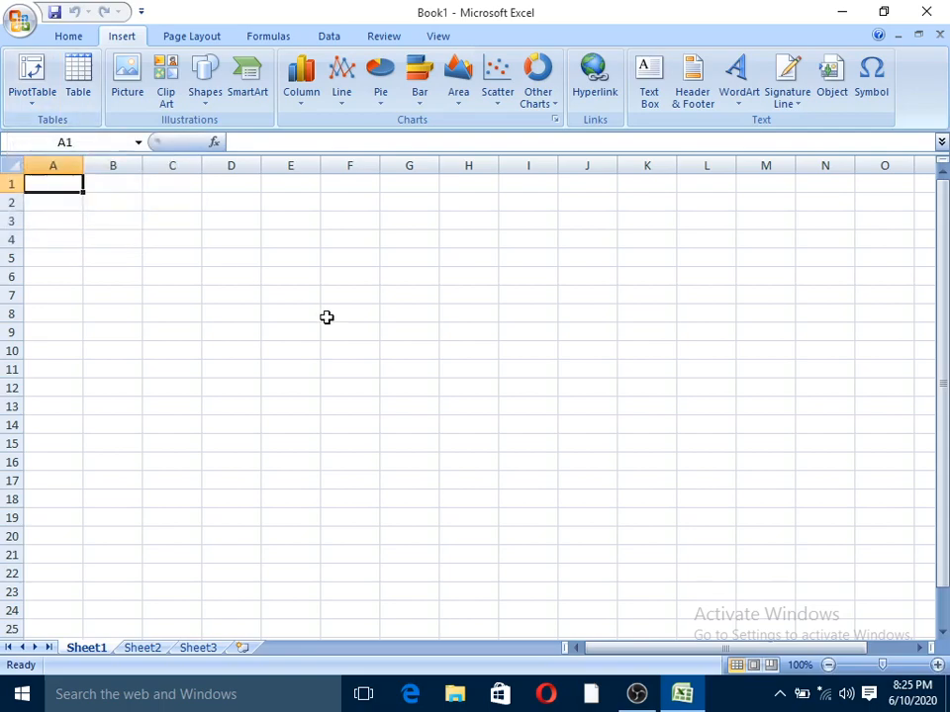
{"action": "left_click", "coordinate": [837, 11]}
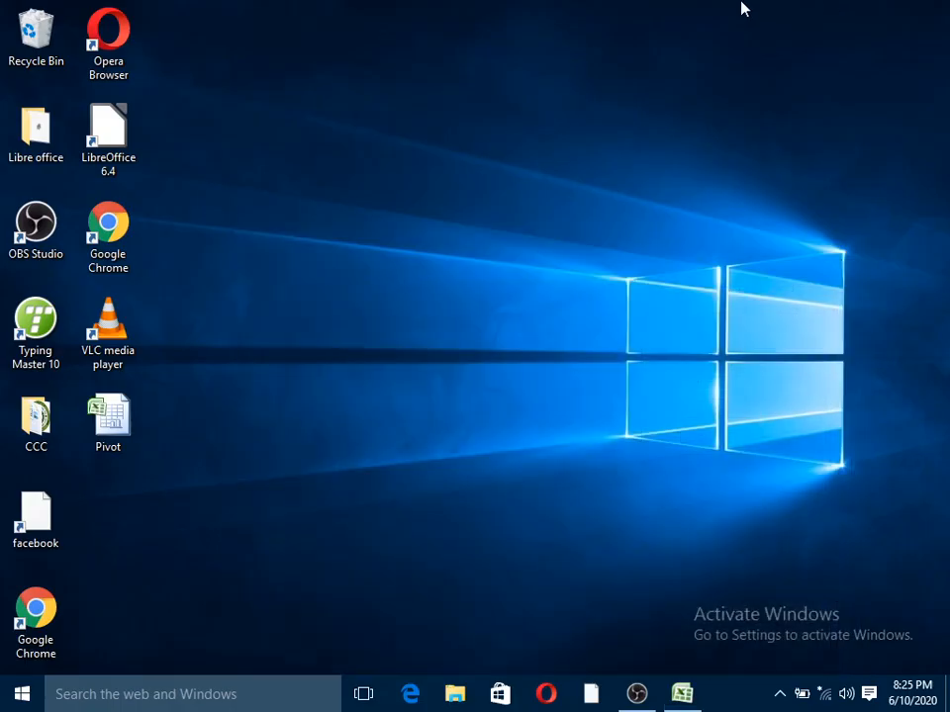
{"action": "double_click", "coordinate": [127, 447]}
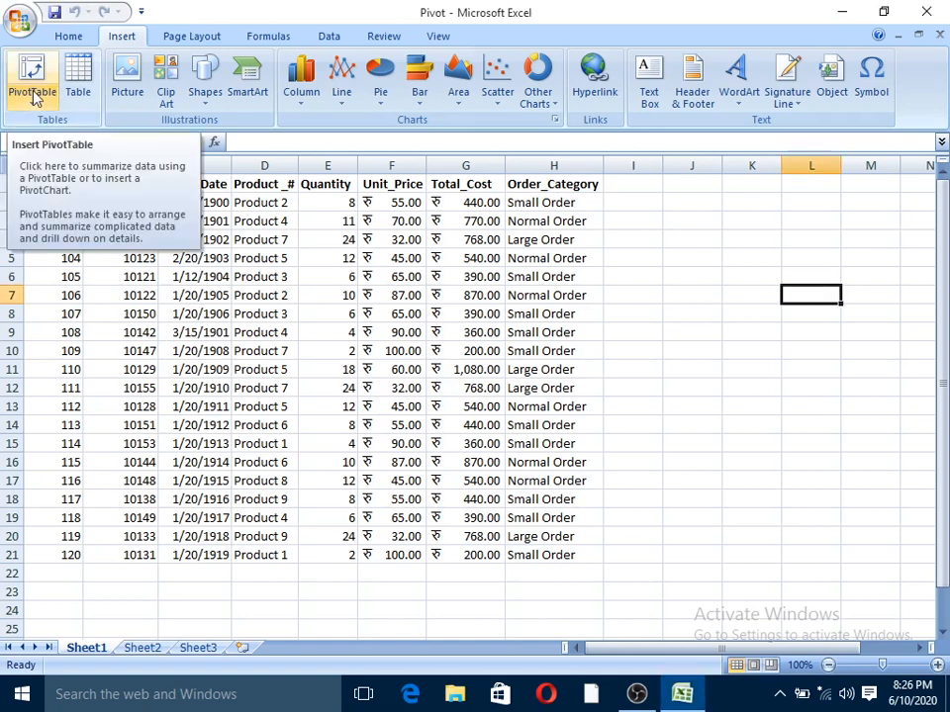
- Create a PivotTable from the range A1:H21 on Sheet1 and place it on a new worksheet
{"action": "left_click", "coordinate": [34, 96]}
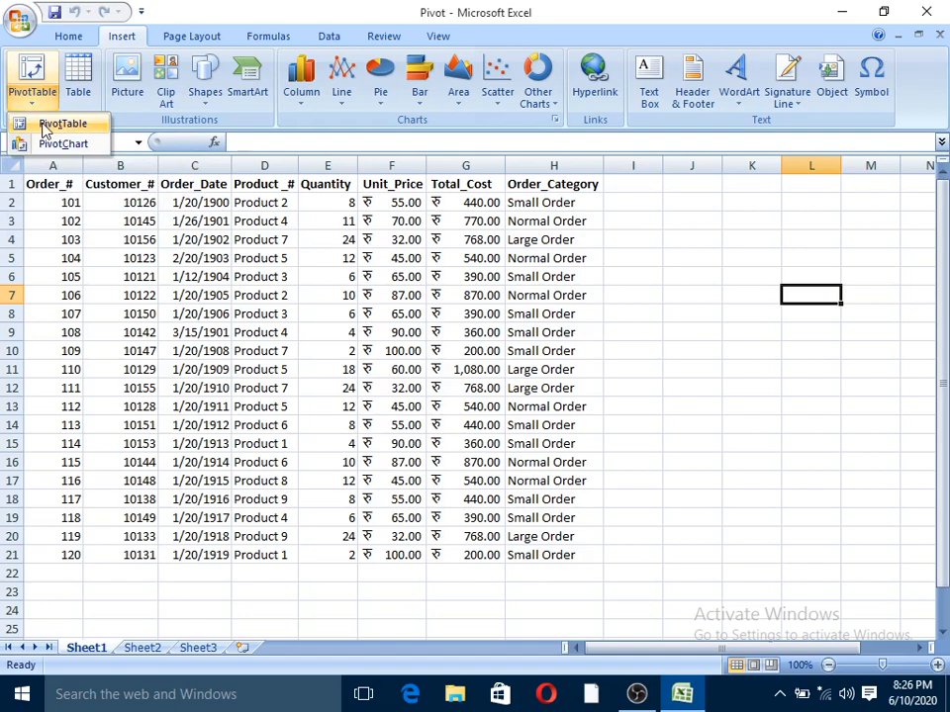
{"action": "left_click", "coordinate": [43, 126]}
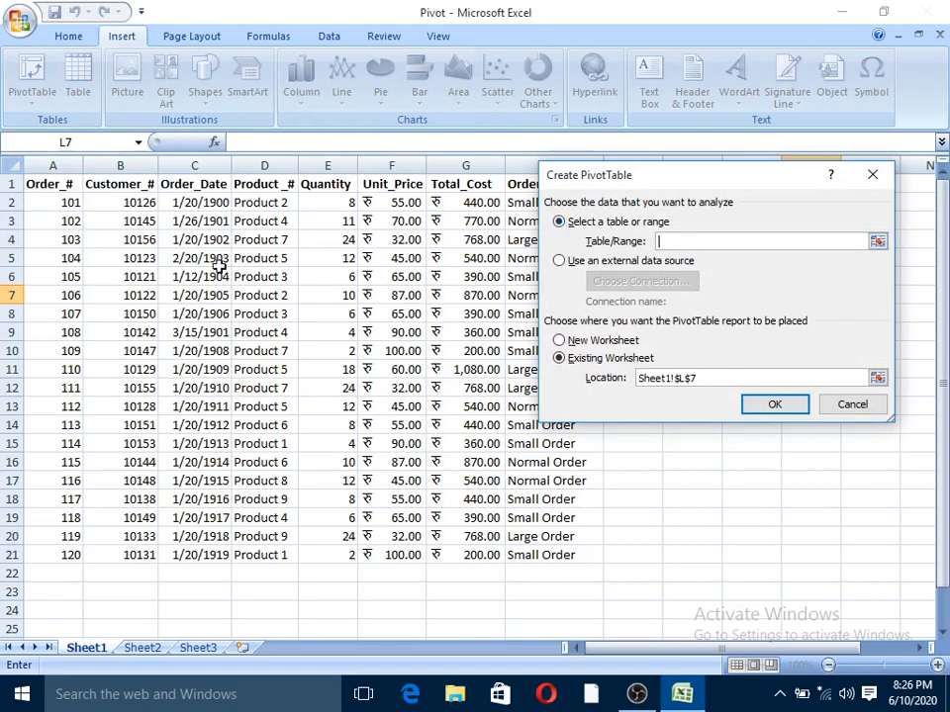
{"action": "left_click_drag", "start_coordinate": [53, 185], "coordinate": [576, 555]}
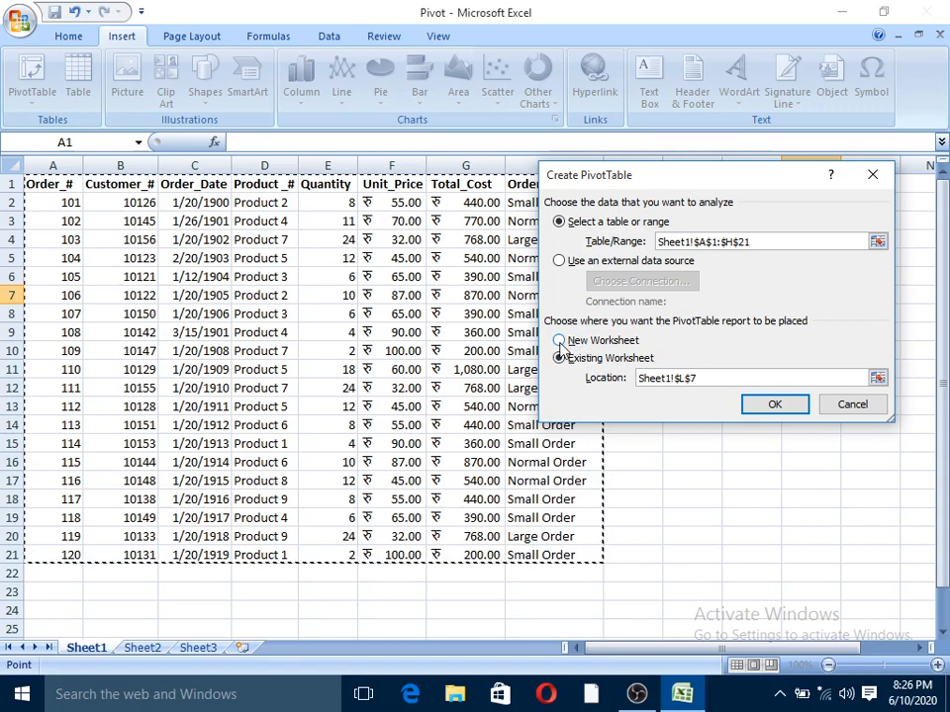
{"action": "left_click", "coordinate": [560, 341]}
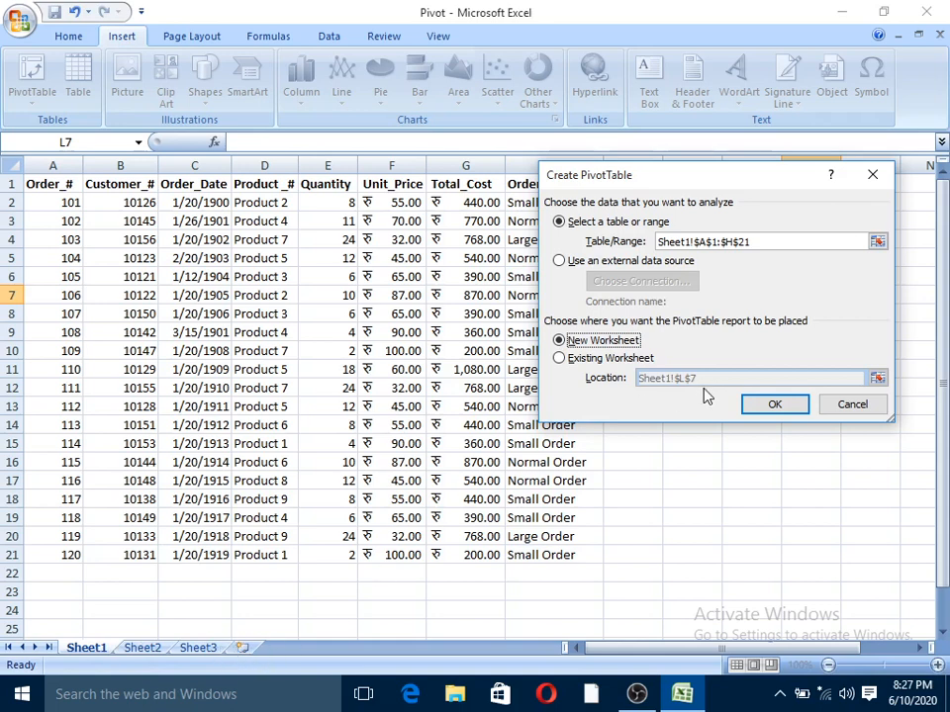
{"action": "left_click", "coordinate": [773, 406]}
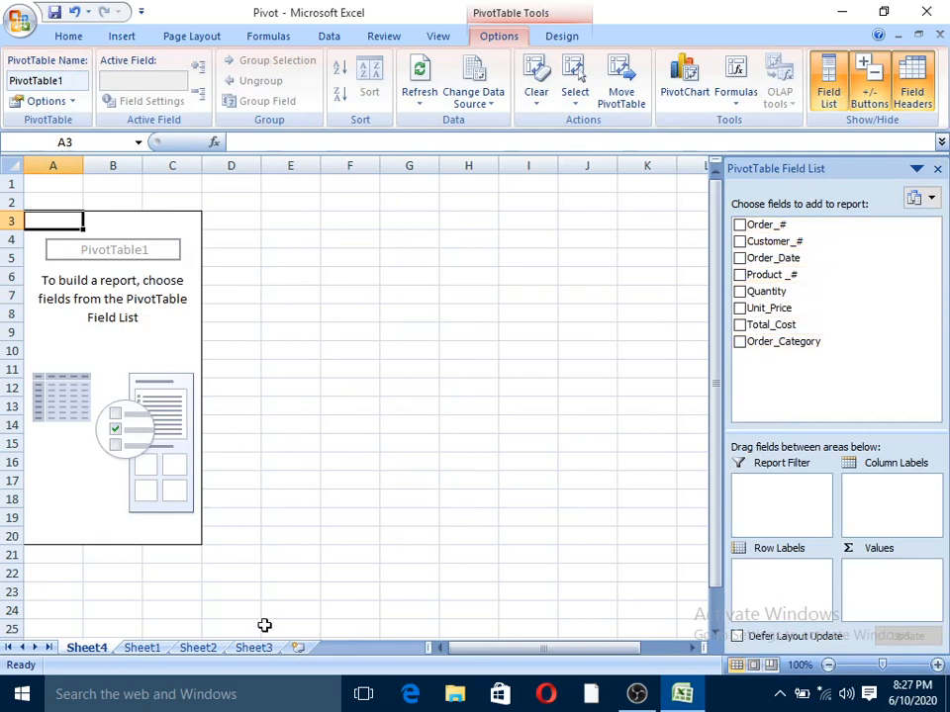
- Check the source columns on Sheet1, add the Order_# field to the PivotTable and place it in the column labels
{"action": "left_click", "coordinate": [141, 648]}
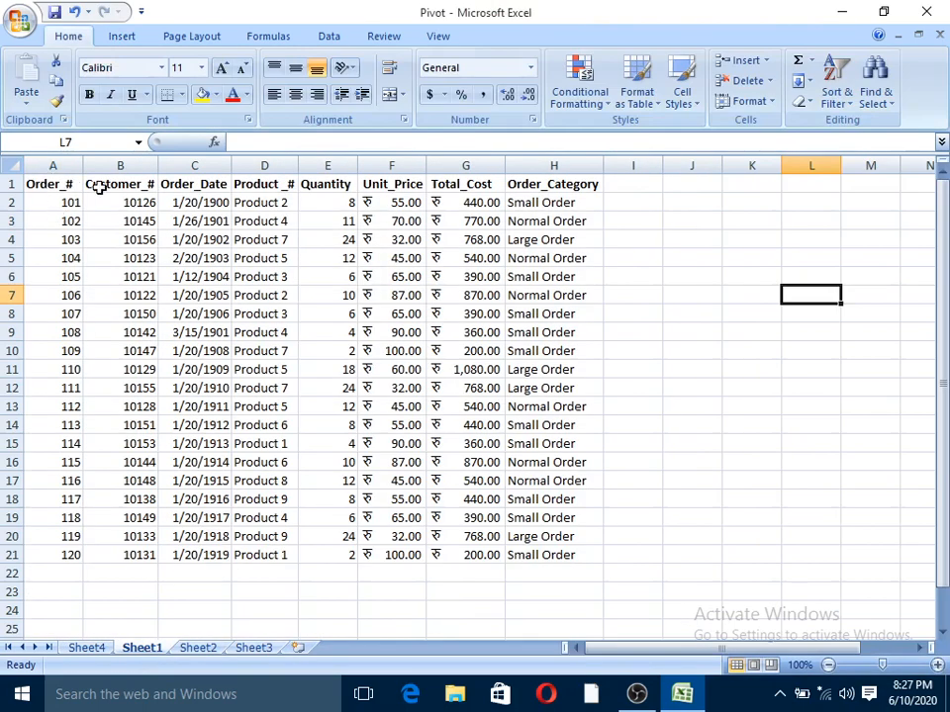
{"action": "left_click", "coordinate": [87, 648]}
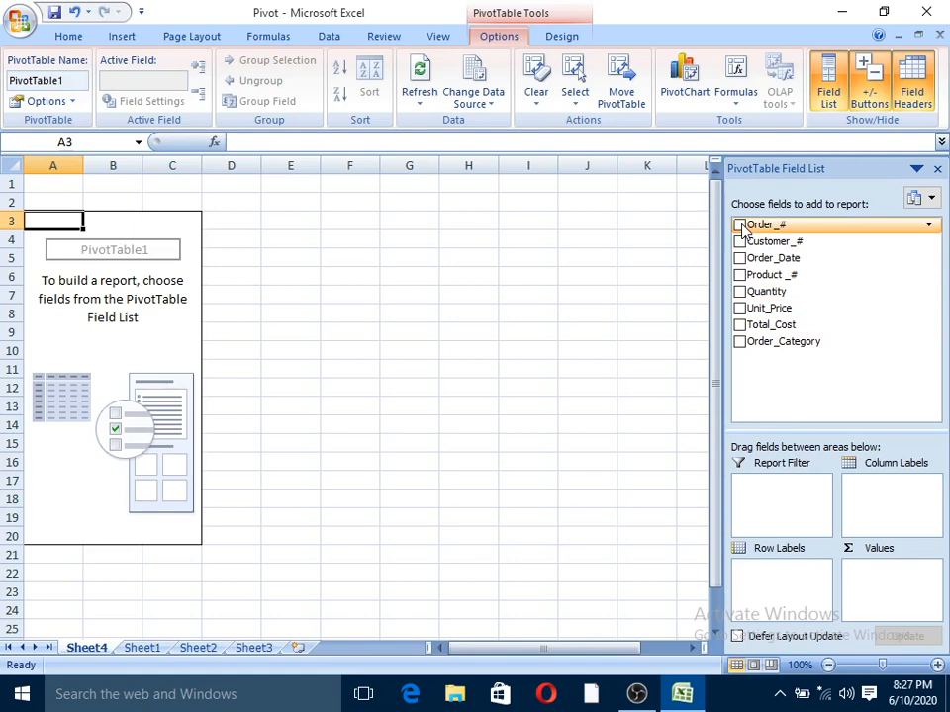
{"action": "left_click_drag", "start_coordinate": [744, 229], "coordinate": [789, 581]}
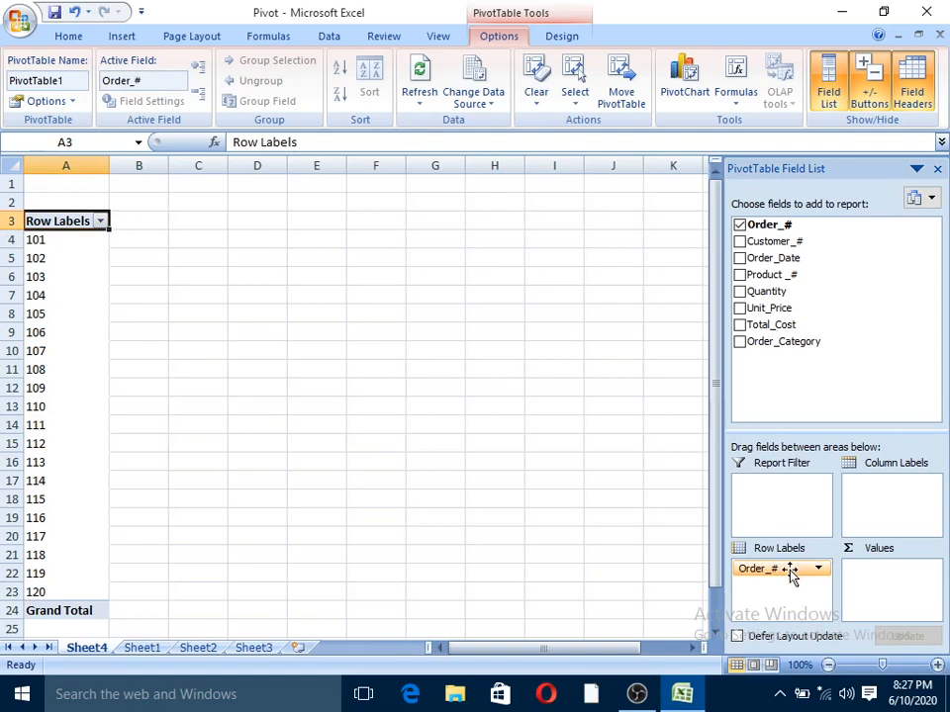
{"action": "left_click_drag", "start_coordinate": [768, 569], "coordinate": [875, 512]}
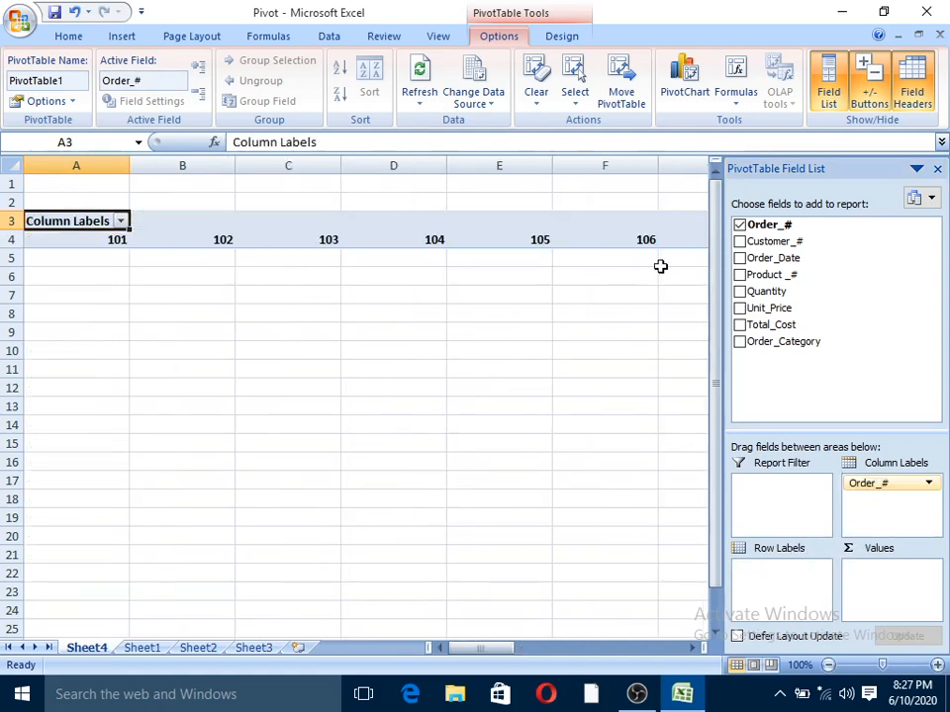
- Add Product _#, Unit_Price, Total_Cost and Quantity to the PivotTable's column labels beneath Order_#
{"action": "left_click", "coordinate": [740, 275]}
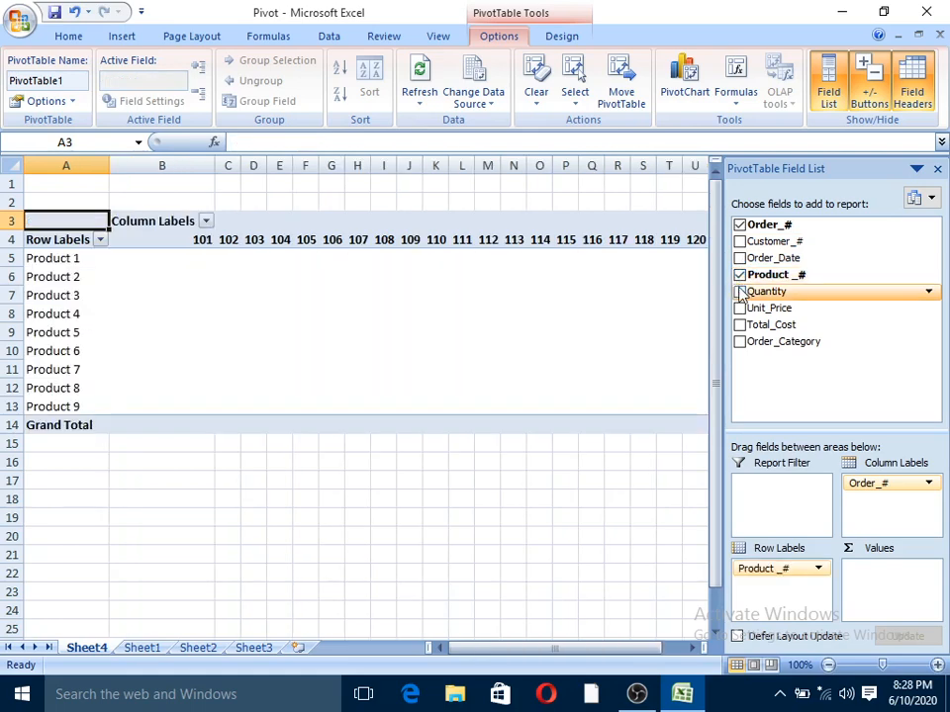
{"action": "left_click_drag", "start_coordinate": [757, 574], "coordinate": [883, 515]}
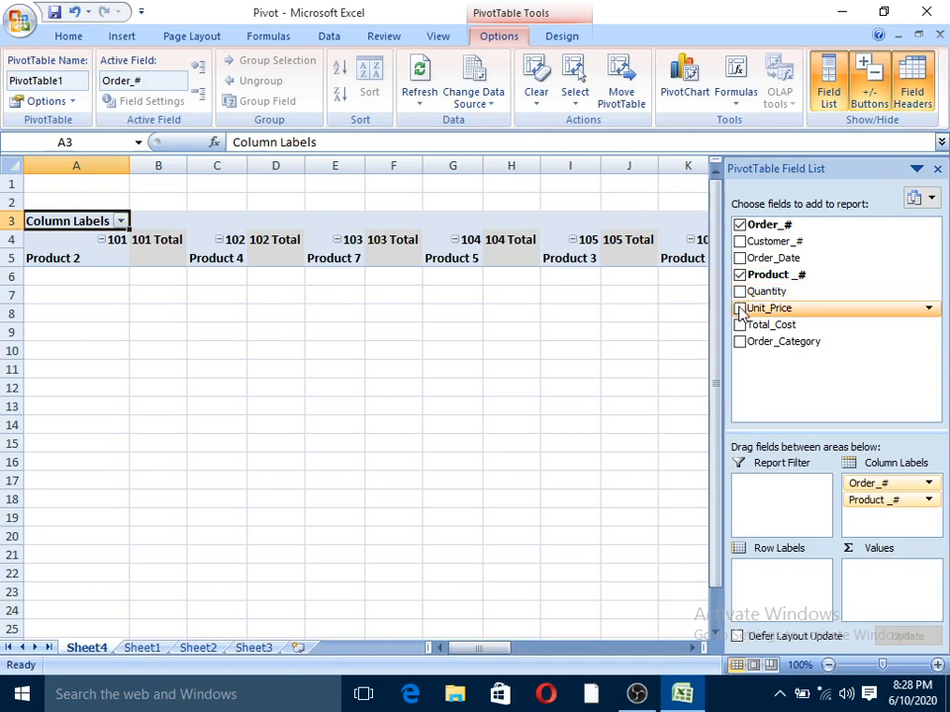
{"action": "left_click_drag", "start_coordinate": [741, 312], "coordinate": [888, 516]}
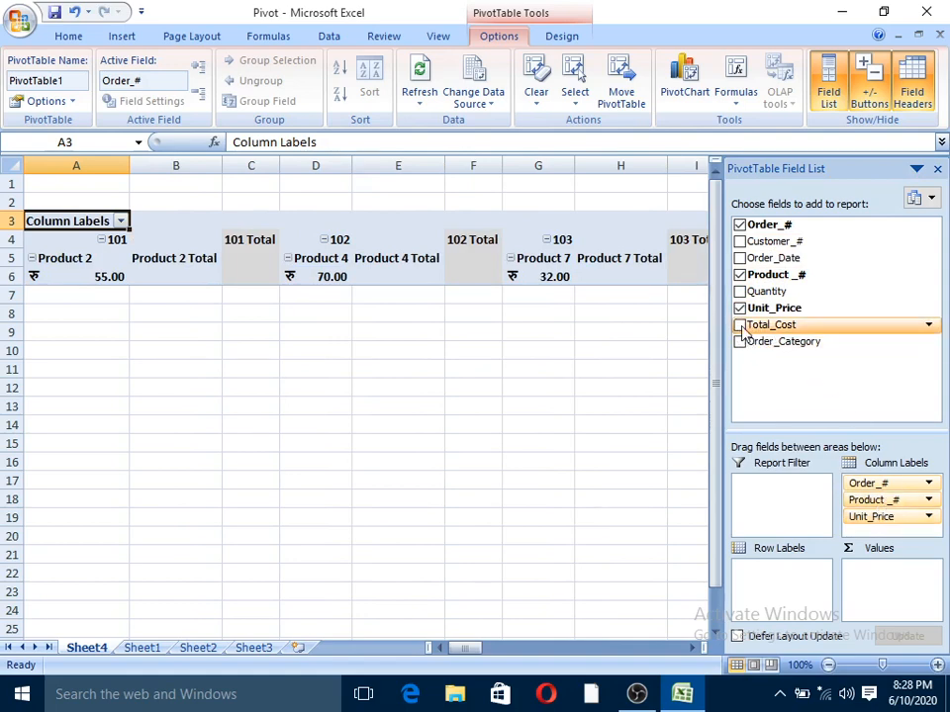
{"action": "left_click_drag", "start_coordinate": [745, 326], "coordinate": [894, 534]}
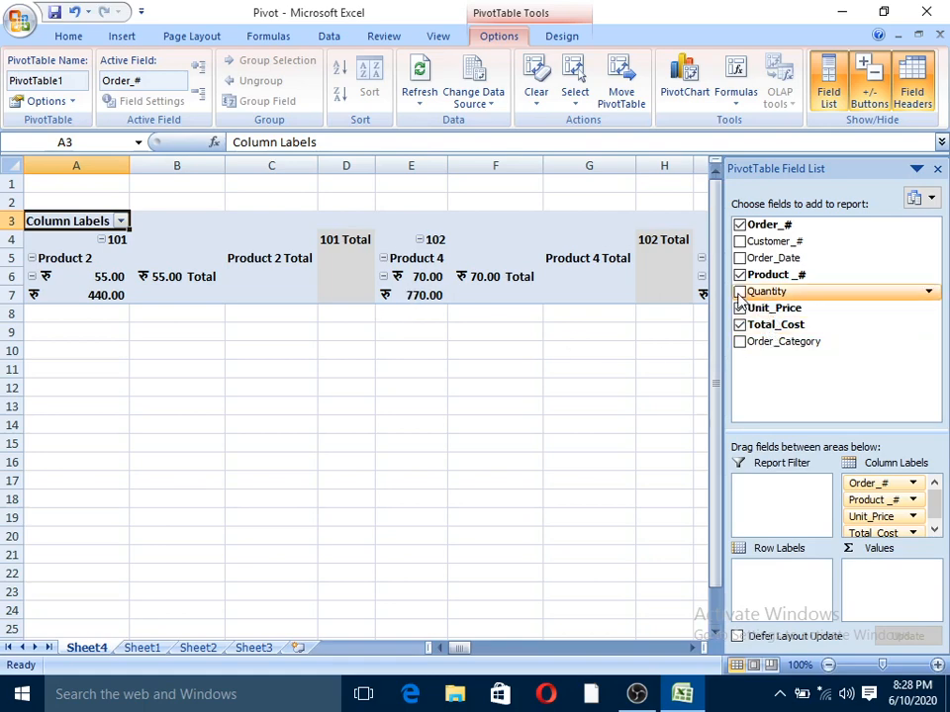
{"action": "left_click_drag", "start_coordinate": [740, 299], "coordinate": [897, 541]}
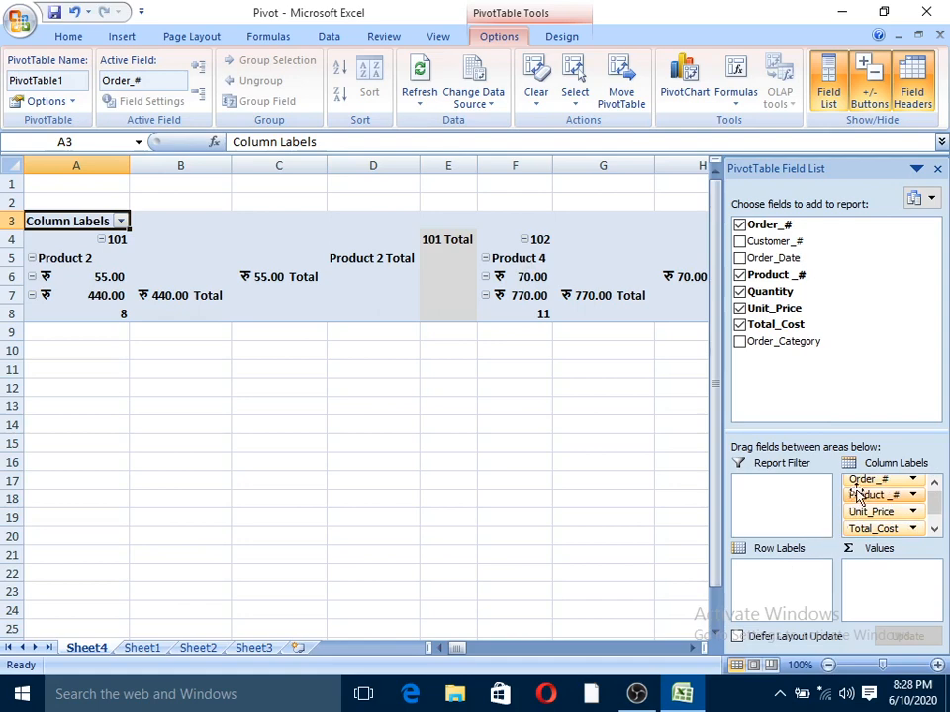
- Move Product _#, Order_#, Quantity, Total_Cost and Unit_Price from the column labels to the row labels, in that order
{"action": "left_click_drag", "start_coordinate": [863, 499], "coordinate": [785, 589]}
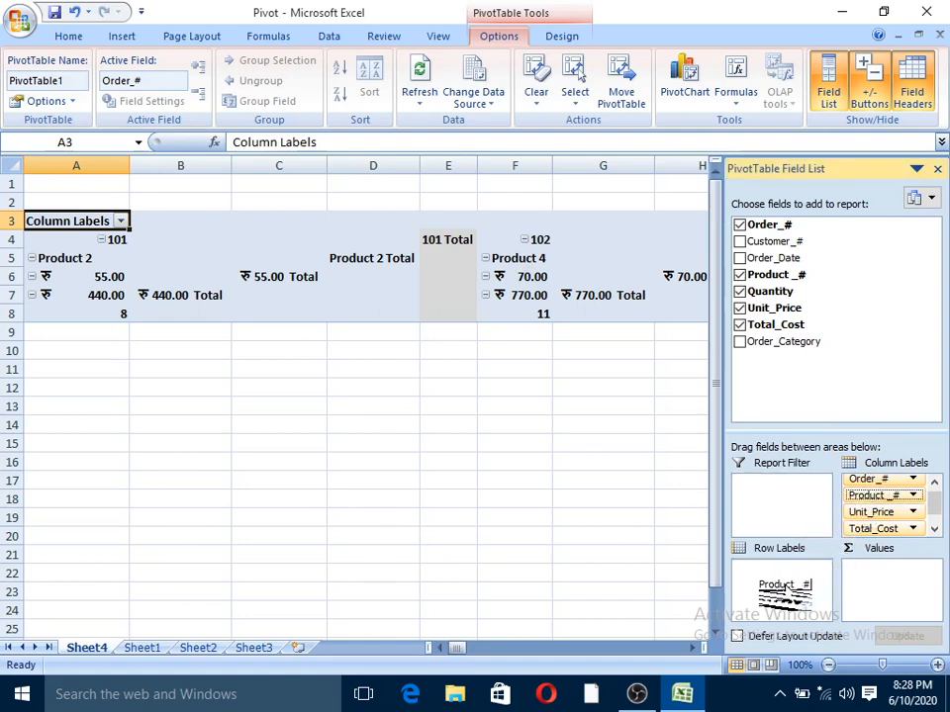
{"action": "left_click_drag", "start_coordinate": [787, 590], "coordinate": [780, 585]}
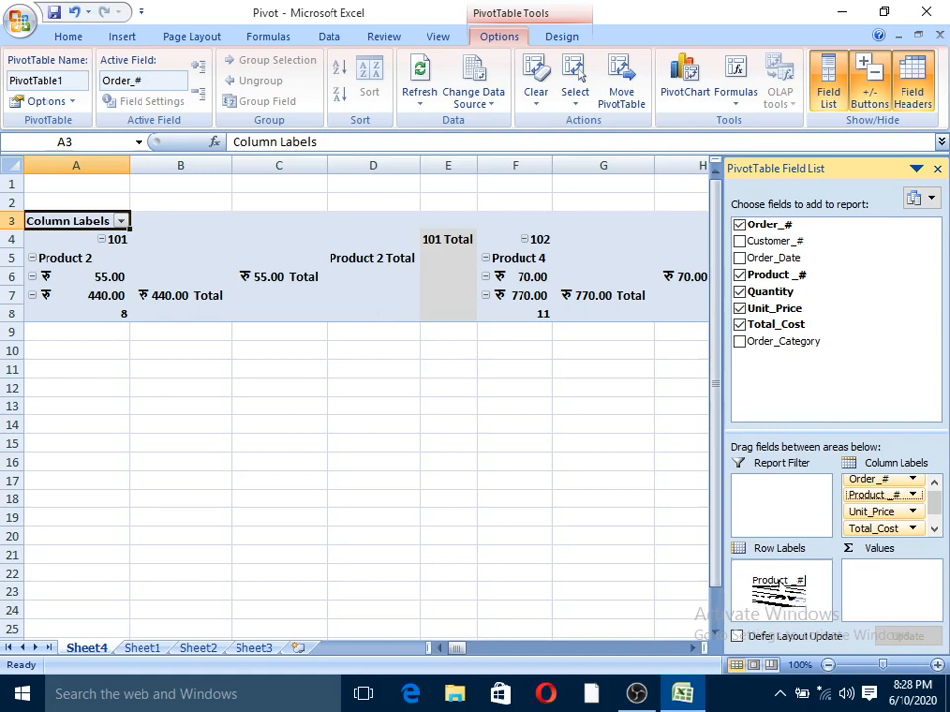
{"action": "left_click_drag", "start_coordinate": [779, 586], "coordinate": [782, 589]}
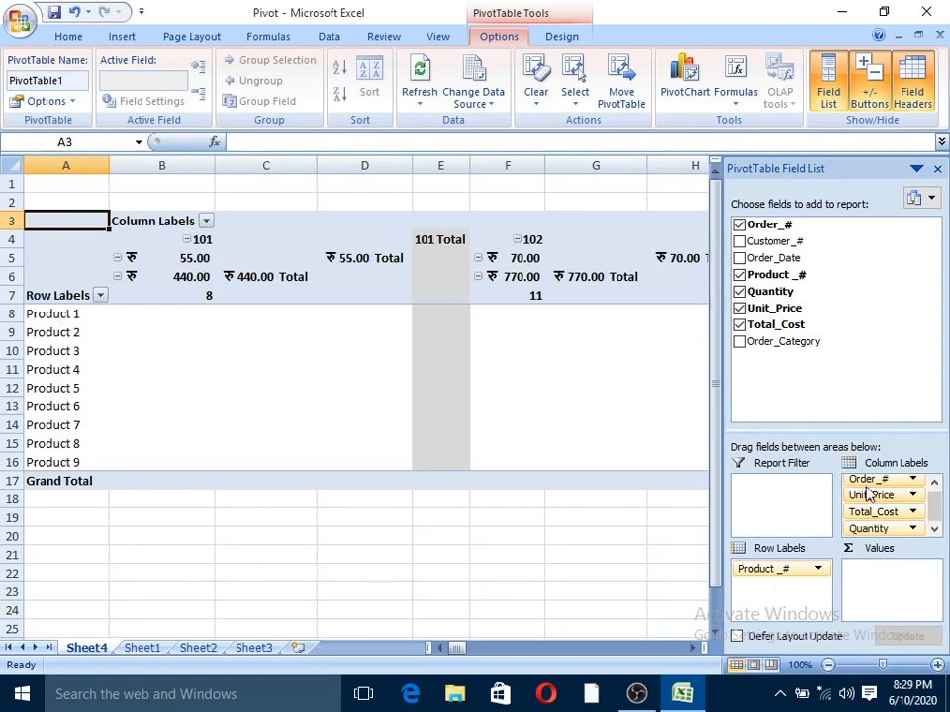
{"action": "left_click_drag", "start_coordinate": [865, 480], "coordinate": [772, 586]}
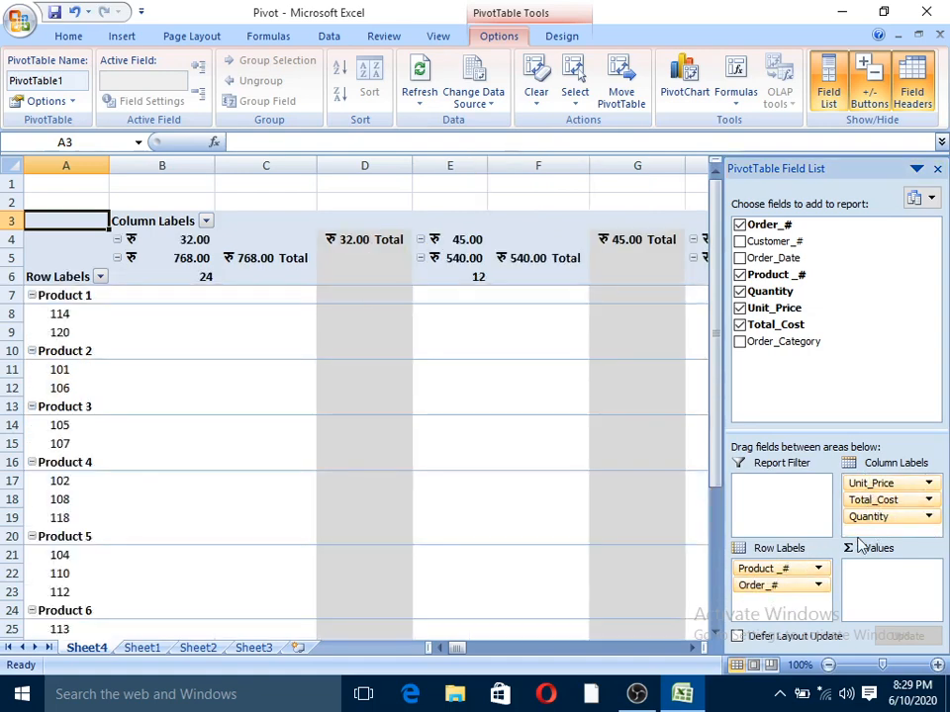
{"action": "left_click_drag", "start_coordinate": [876, 516], "coordinate": [752, 600]}
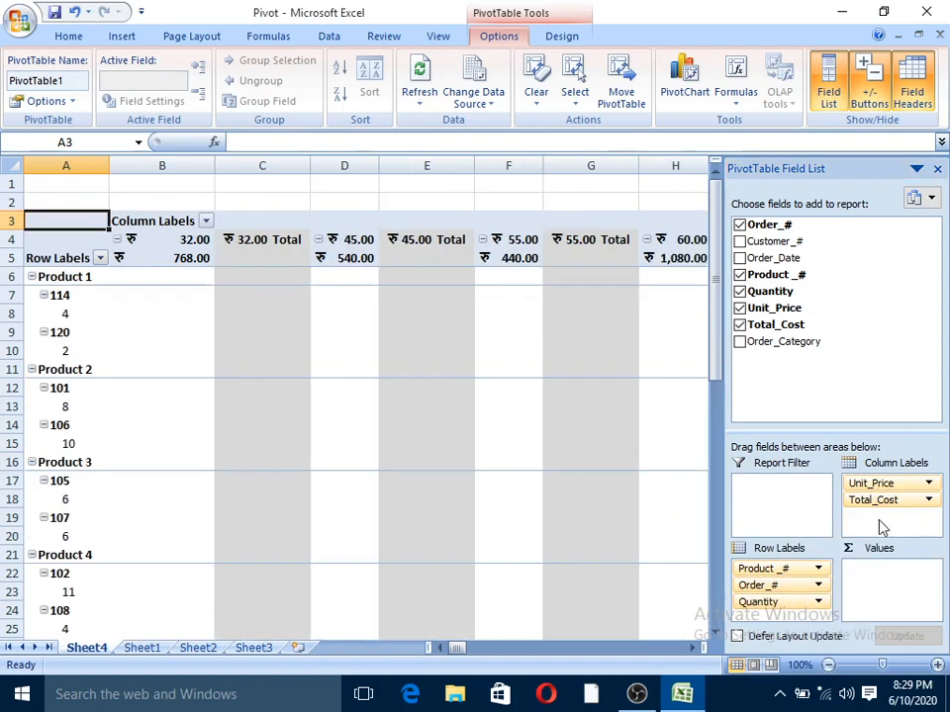
{"action": "left_click_drag", "start_coordinate": [870, 505], "coordinate": [797, 618]}
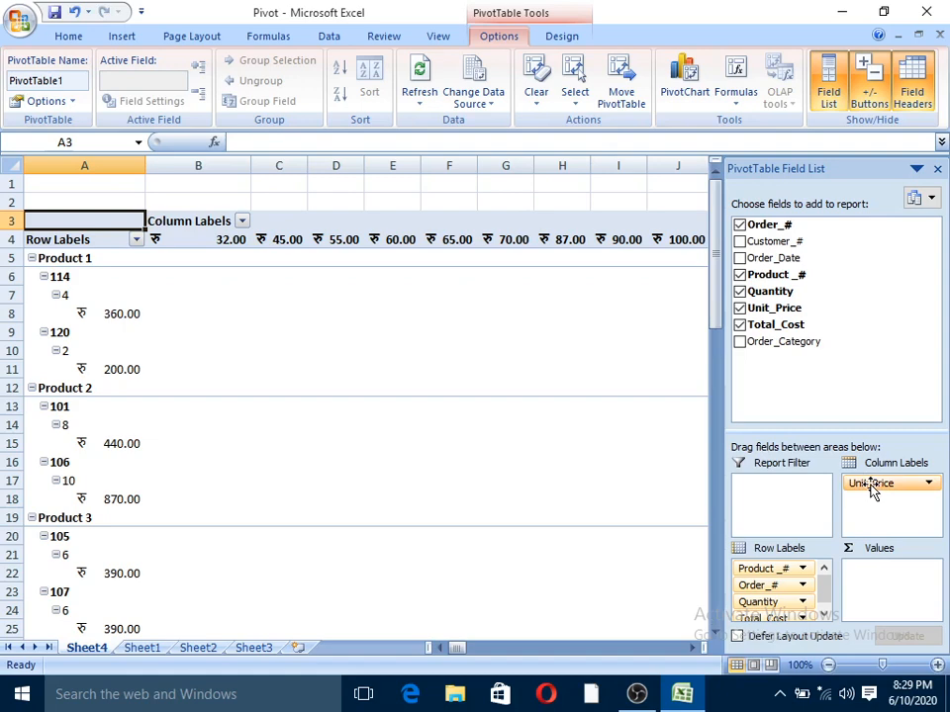
{"action": "left_click_drag", "start_coordinate": [870, 491], "coordinate": [795, 627]}
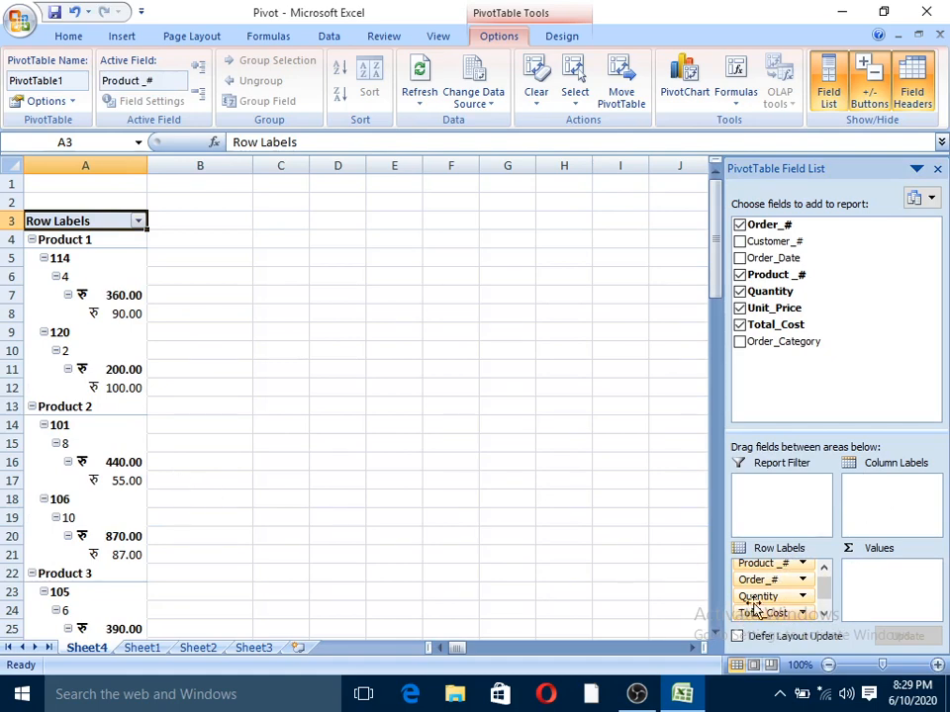
- Move Order_#, Quantity, Total_Cost, Unit_Price and Product _# from the row labels to the PivotTable's values, in that order
{"action": "left_click_drag", "start_coordinate": [760, 580], "coordinate": [885, 582]}
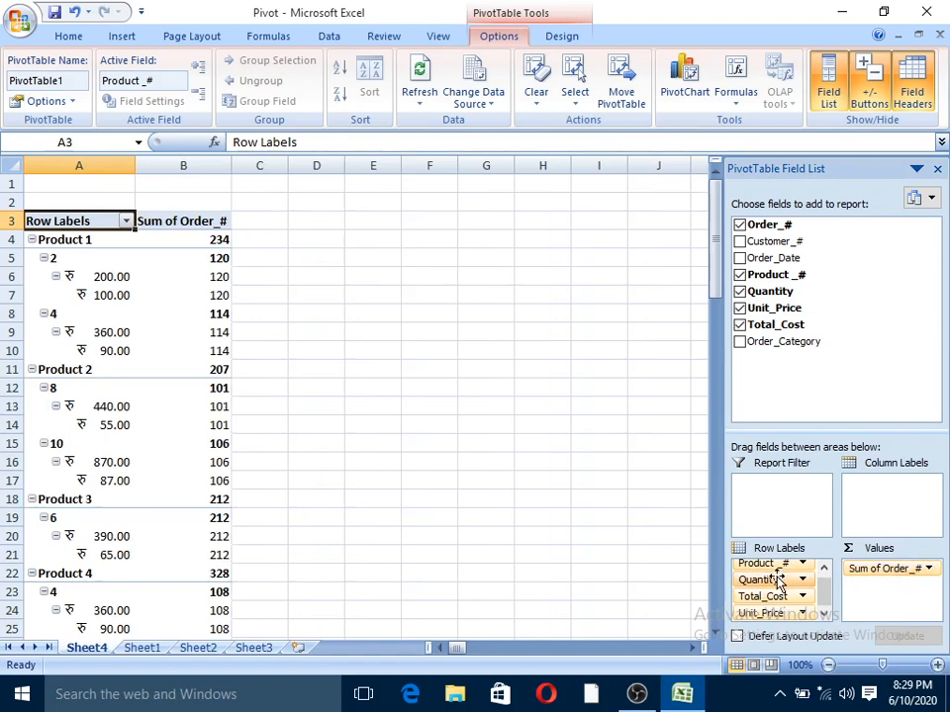
{"action": "left_click_drag", "start_coordinate": [758, 580], "coordinate": [909, 593]}
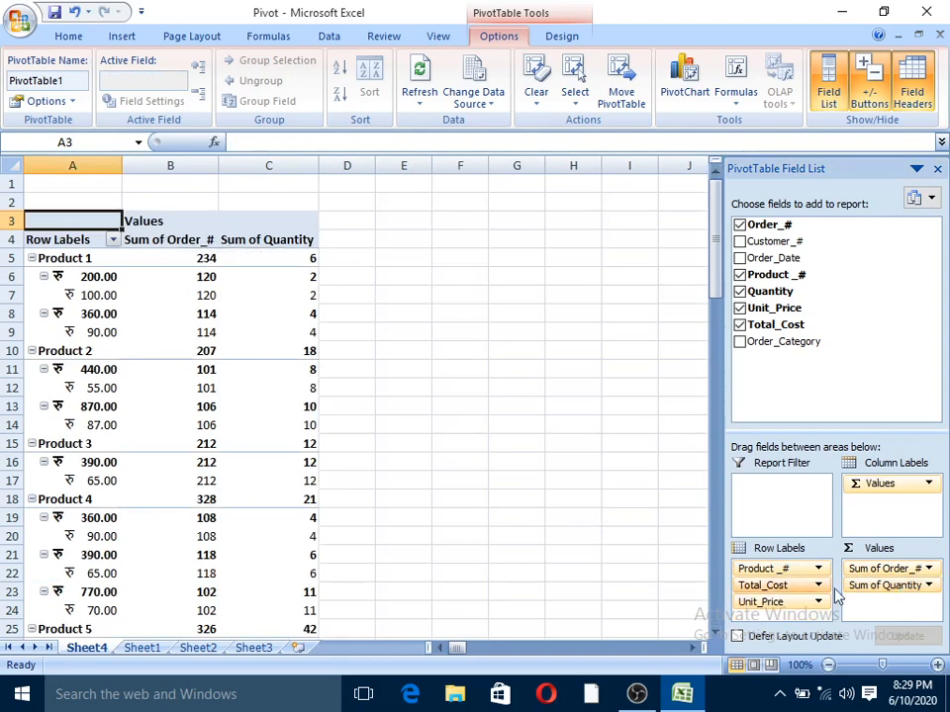
{"action": "left_click_drag", "start_coordinate": [777, 586], "coordinate": [894, 612]}
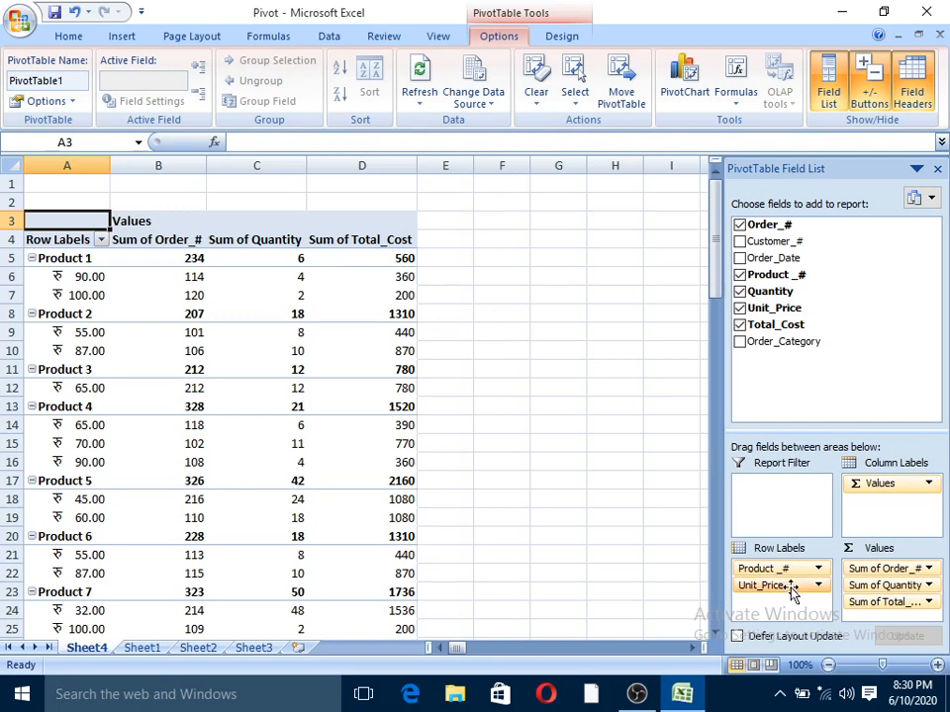
{"action": "left_click_drag", "start_coordinate": [791, 591], "coordinate": [896, 623]}
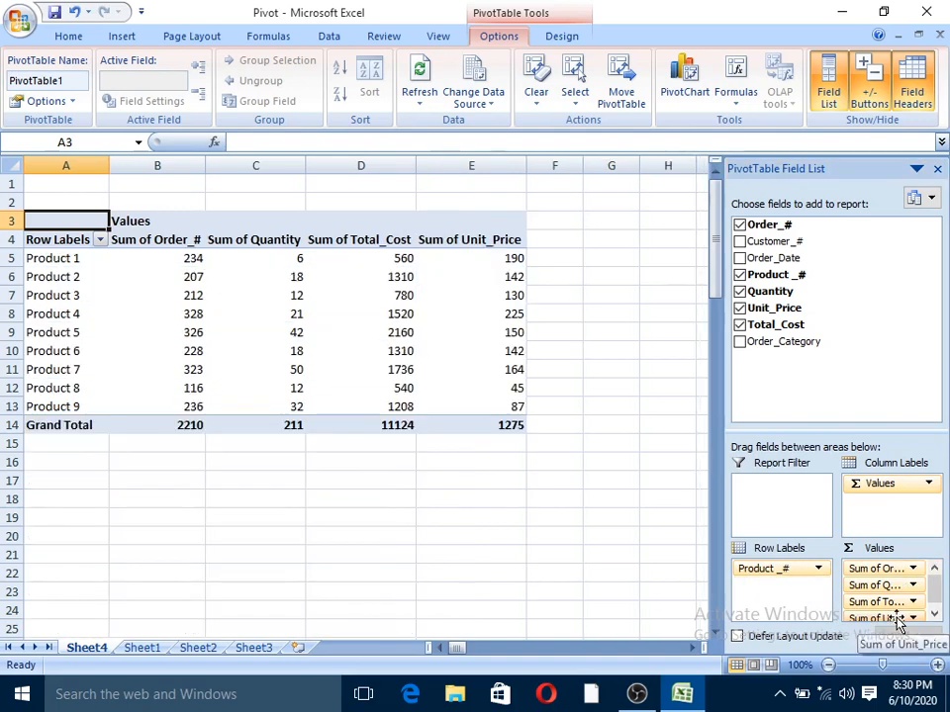
{"action": "left_click_drag", "start_coordinate": [807, 571], "coordinate": [898, 621]}
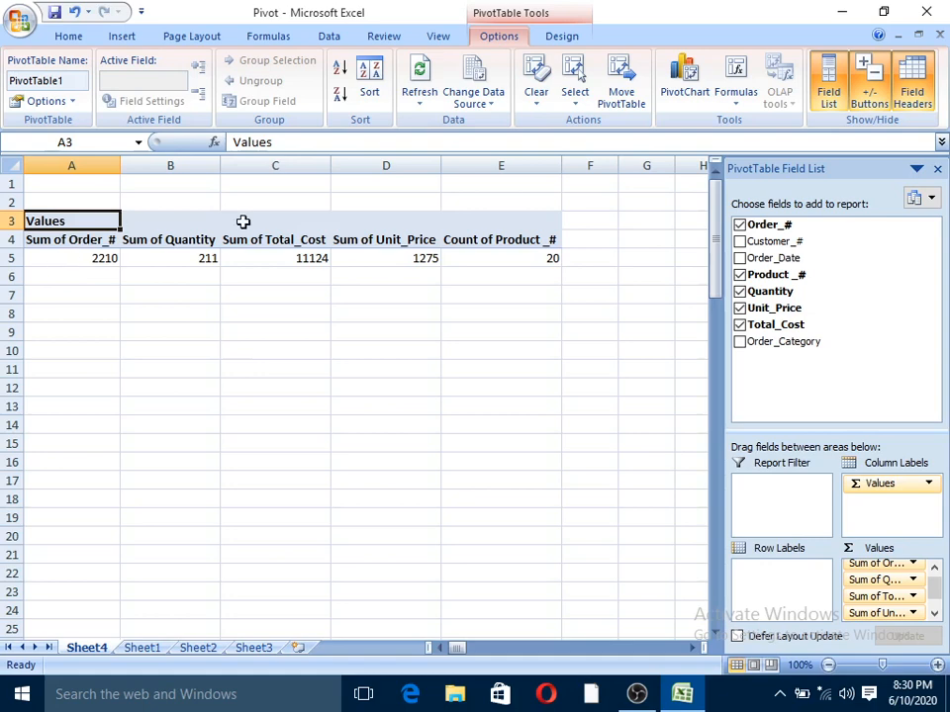
{"action": "left_click", "coordinate": [934, 610]}
{"action": "left_click_drag", "start_coordinate": [935, 600], "coordinate": [935, 587]}
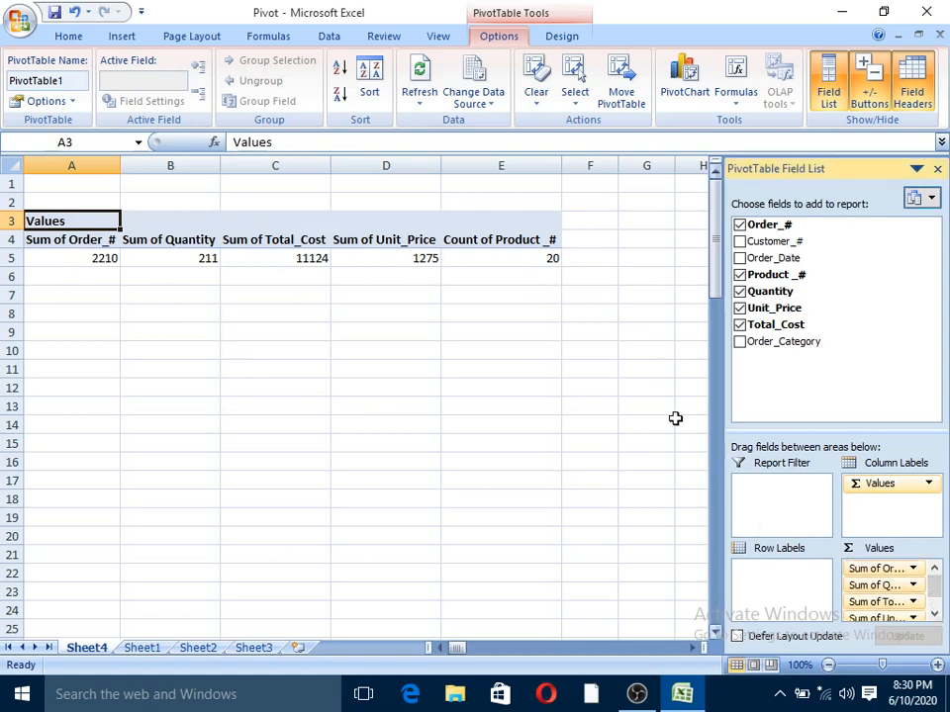